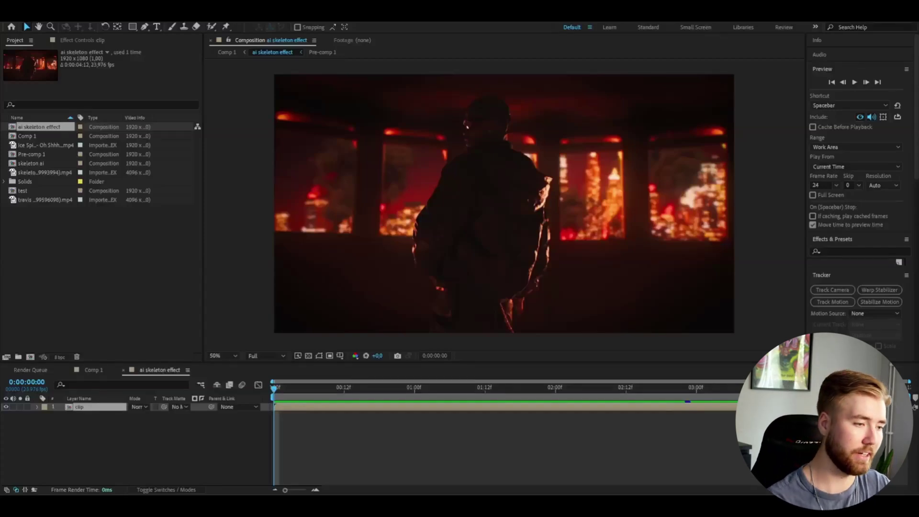
# Scrub a few frames into the original dark clip in the 'ai skeleton effect' comp
pyautogui.moveTo(275, 389); pyautogui.dragTo(608, 388)
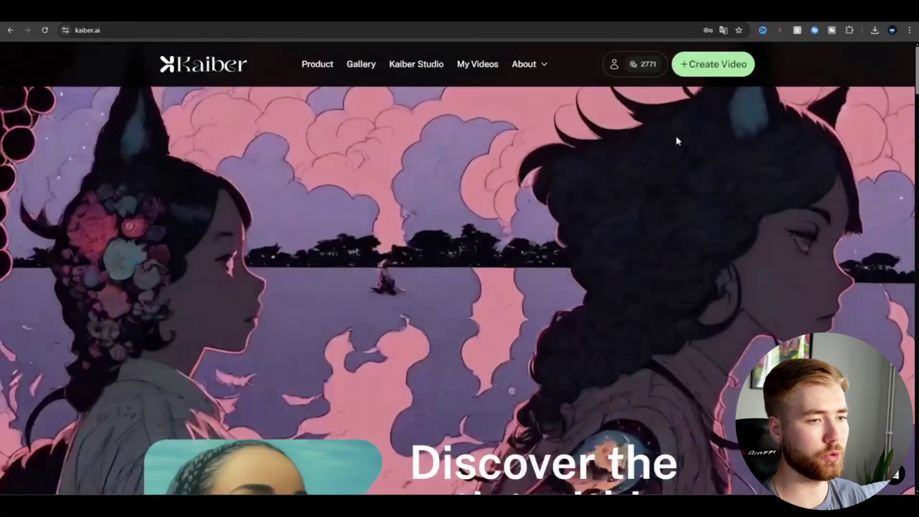
# Create a new Kaiber video using the Transform card, with the 4-second clip as source
pyautogui.click(747, 70)
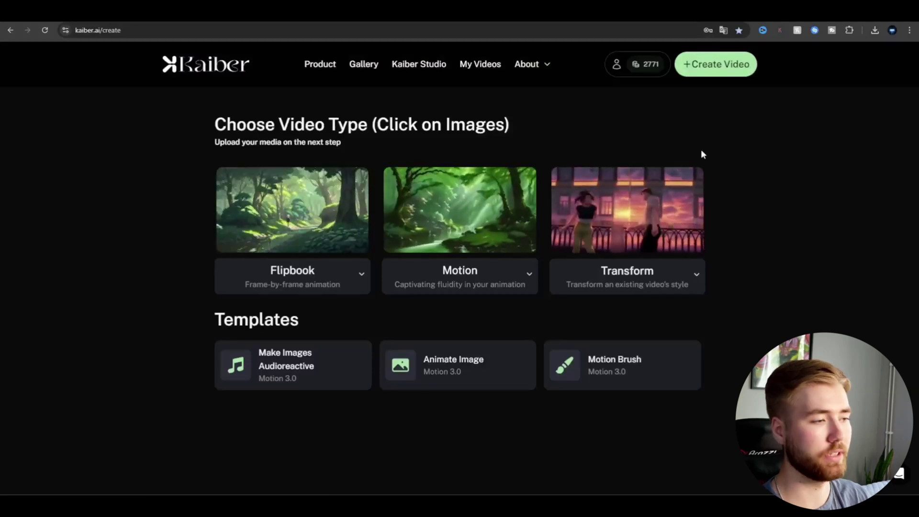
pyautogui.click(641, 226)
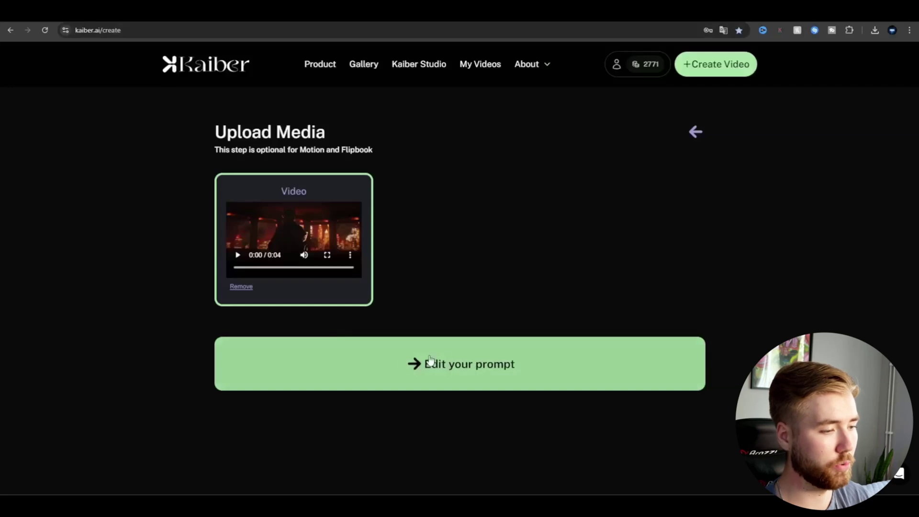
# Autofill the prompt with a skeleton in front of a night window with burning buildings
pyautogui.click(461, 353)
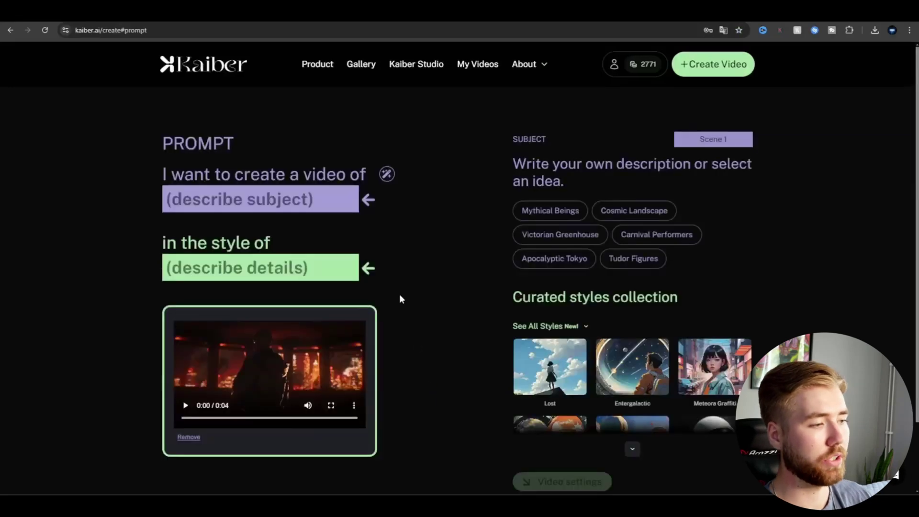
pyautogui.click(386, 175)
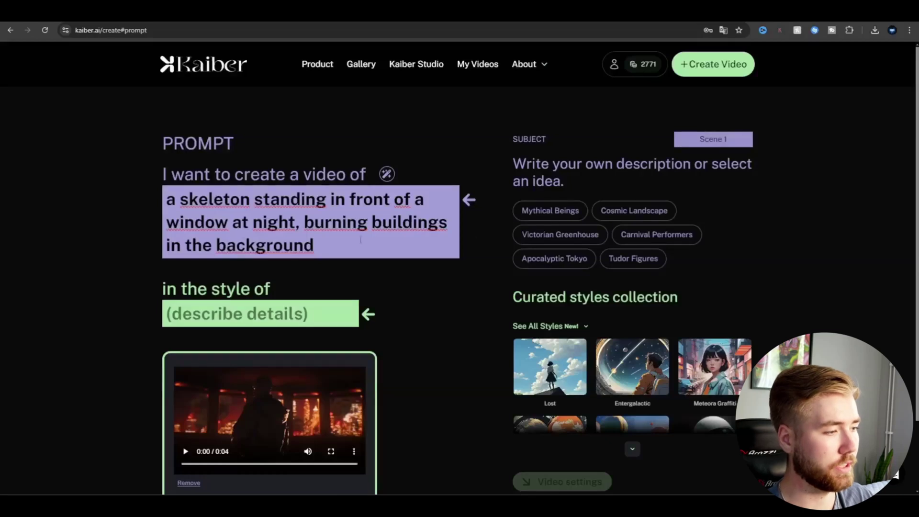
pyautogui.scroll(-1, 428, 327)
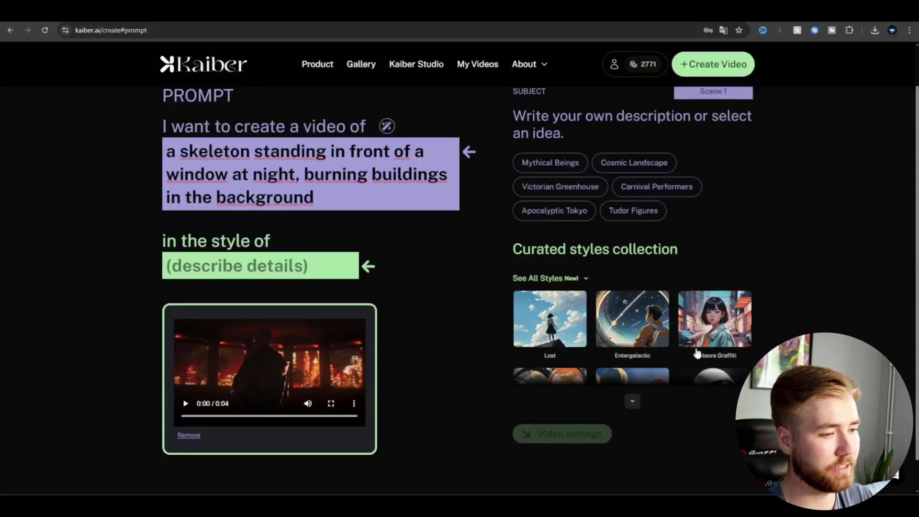
# Apply the Photorealistic style to the prompt from the full styles list
pyautogui.click(633, 404)
pyautogui.scroll(-4, 552, 287)
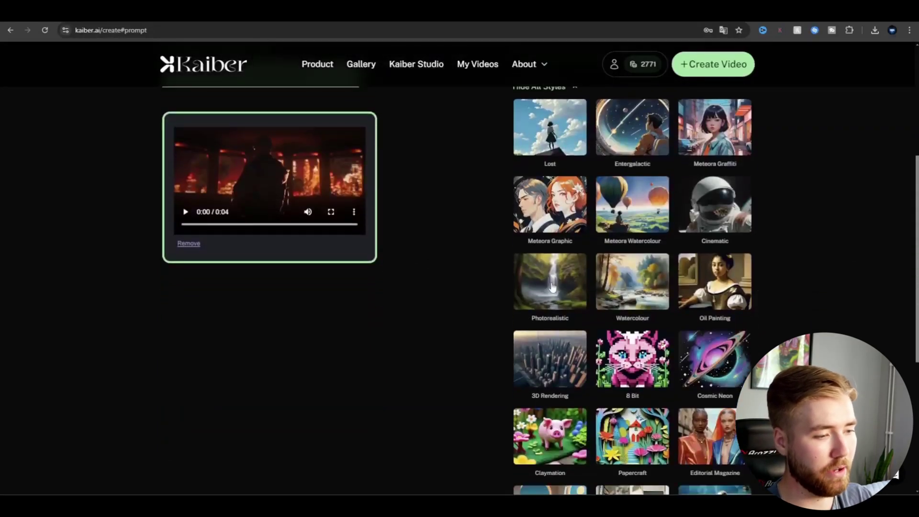
pyautogui.click(555, 287)
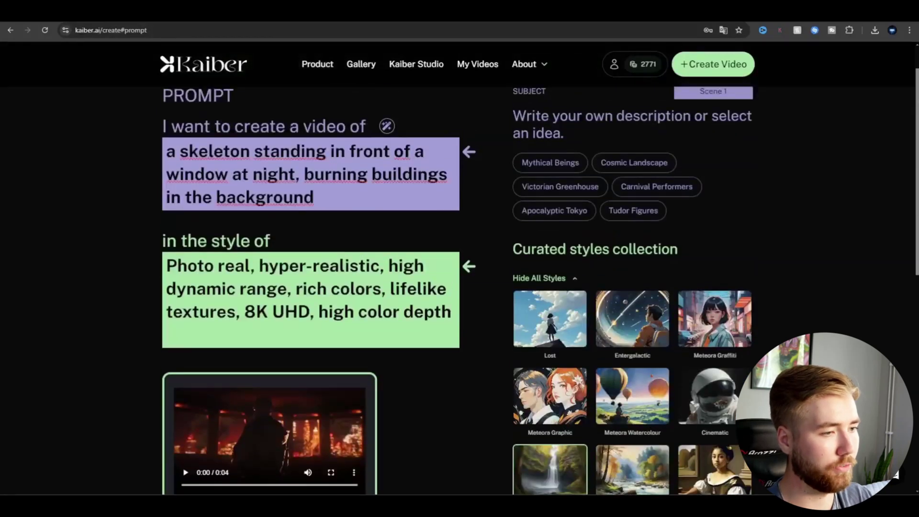
pyautogui.scroll(-15, 698, 405)
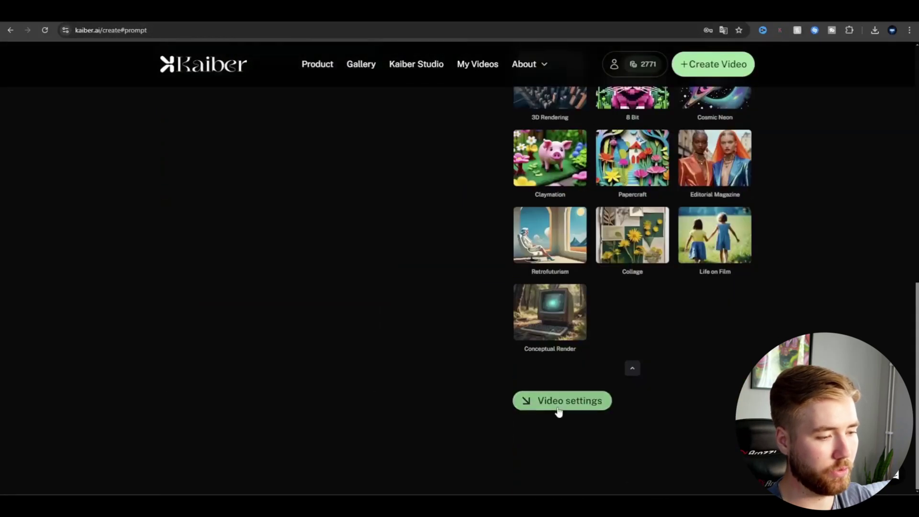
# Raise Evolve from 4 to 10 in video settings and generate preview frames
pyautogui.click(562, 402)
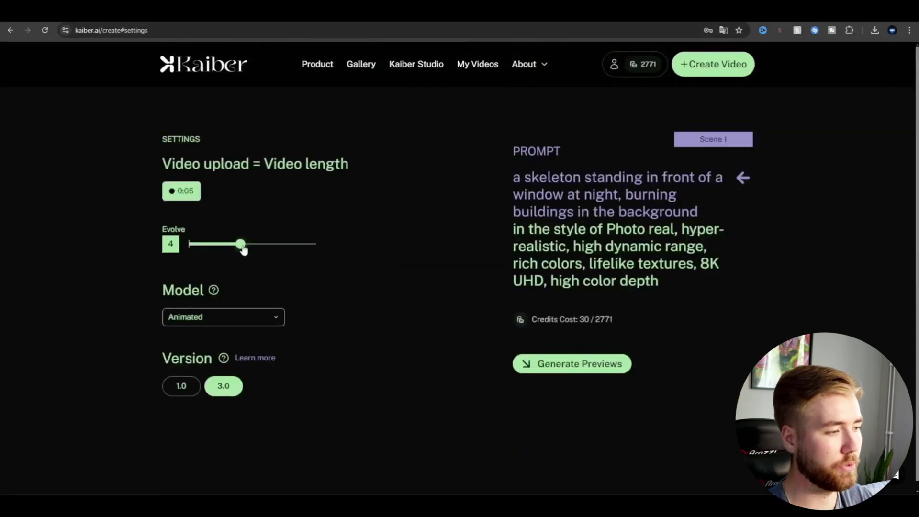
pyautogui.moveTo(240, 245); pyautogui.dragTo(337, 245)
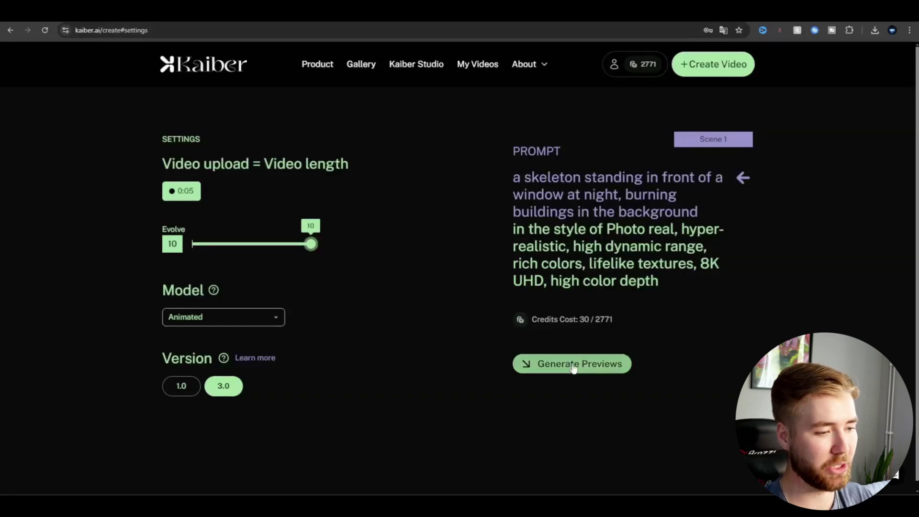
pyautogui.click(543, 368)
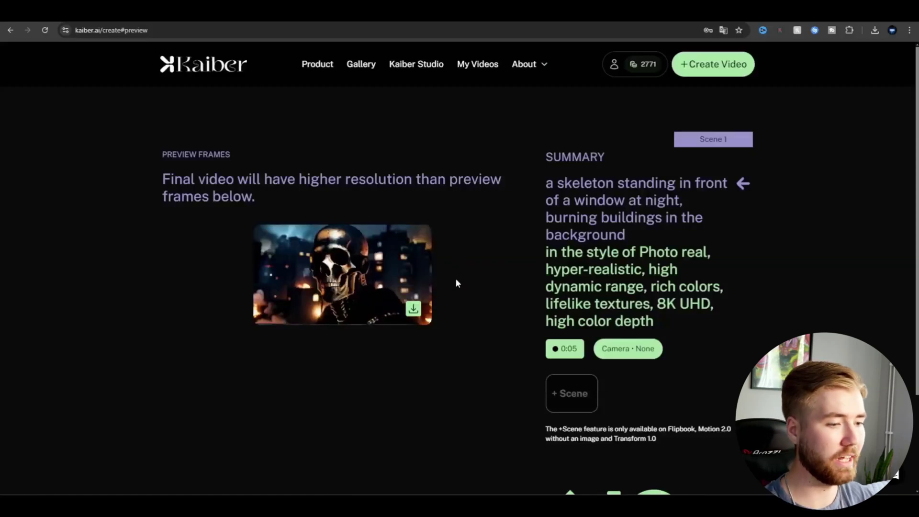
pyautogui.scroll(-2, 454, 283)
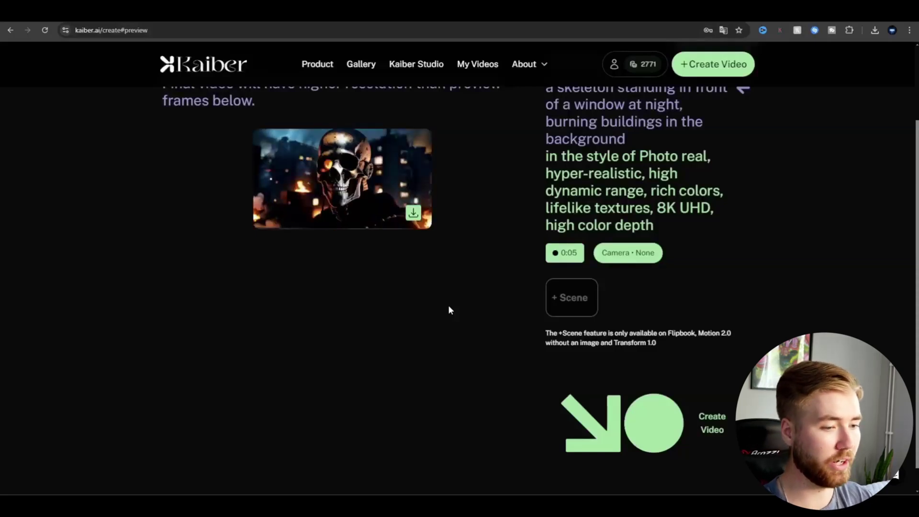
# Create the final skeleton video, upscale it 4x, and bring up the SD/4X download choices
pyautogui.click(670, 462)
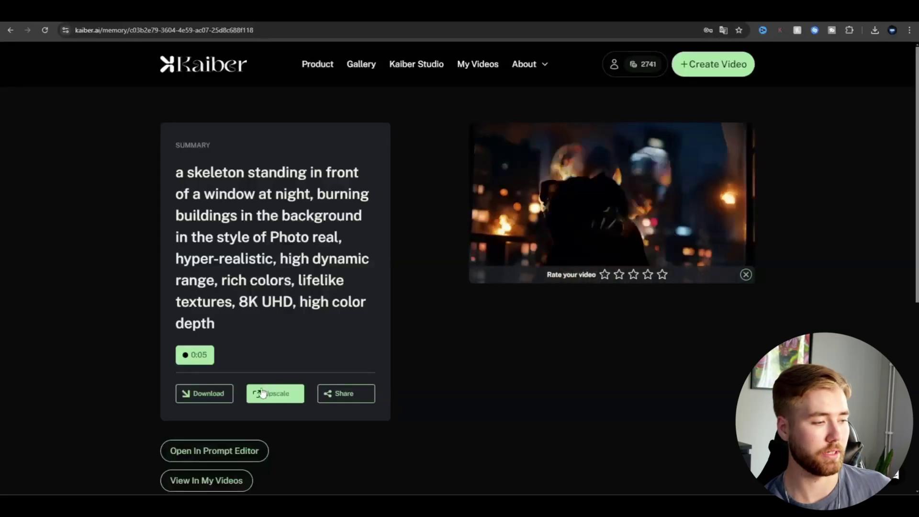
pyautogui.click(262, 393)
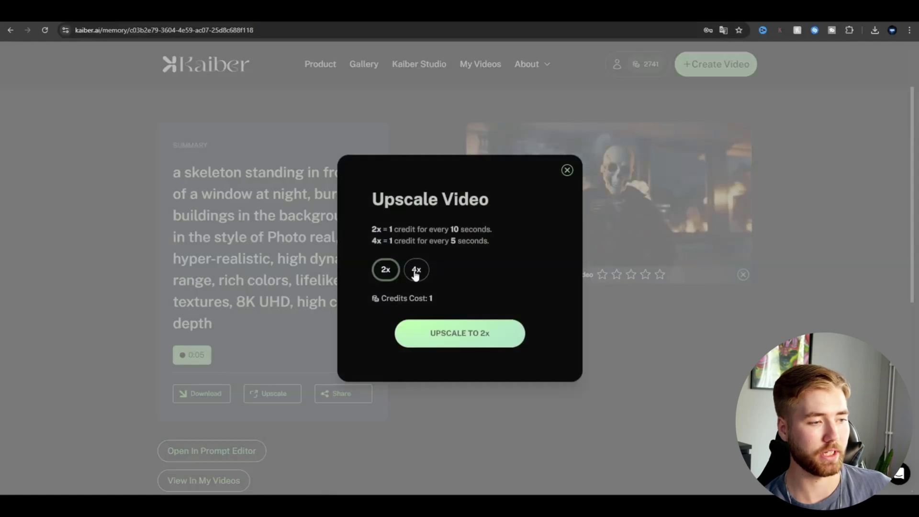
pyautogui.click(415, 271)
pyautogui.click(514, 333)
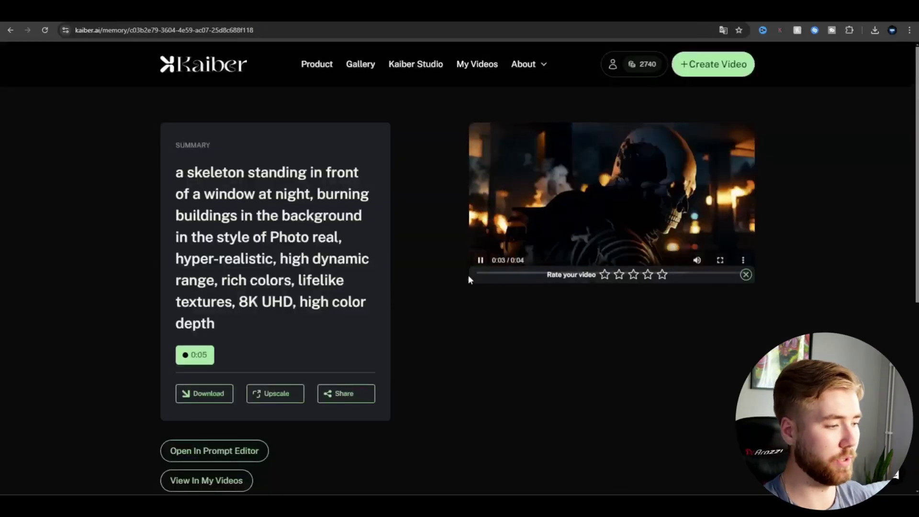
pyautogui.click(205, 393)
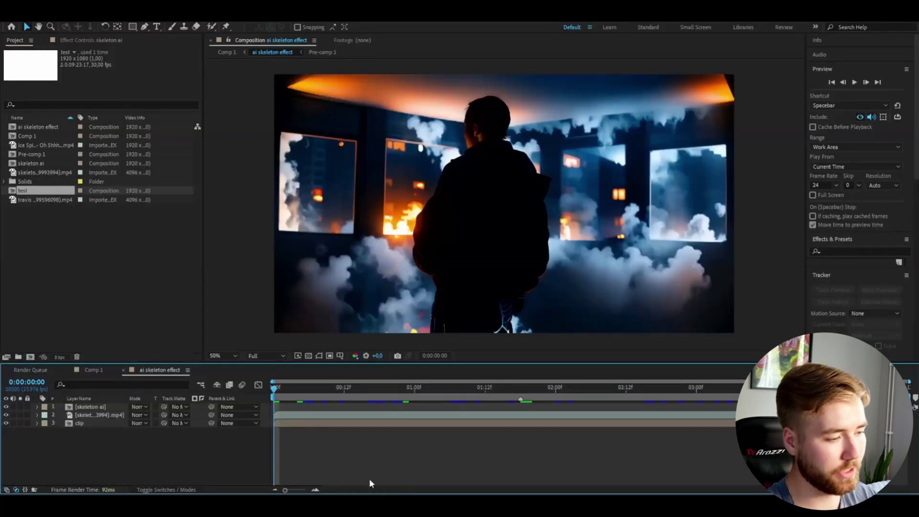
# Trim the skeleton footage layer's in-point to 0:00:01:18 with Alt+[
pyautogui.moveTo(293, 386); pyautogui.dragTo(525, 413)
pyautogui.click(525, 414)
pyautogui.hotkey('alt', '[')
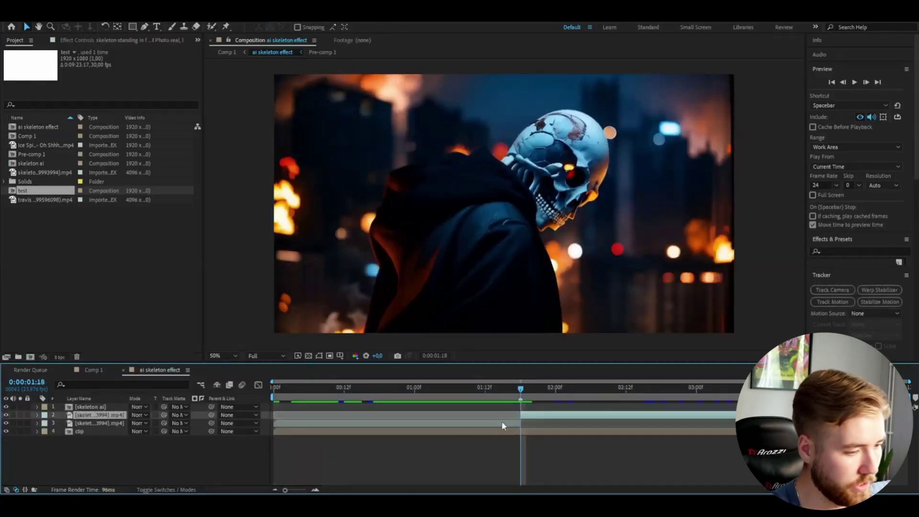
pyautogui.click(546, 428)
# Scrub ahead to around 3 seconds and step forward one frame
pyautogui.click(528, 389)
pyautogui.moveTo(529, 389); pyautogui.dragTo(836, 399)
pyautogui.press('pagedown')
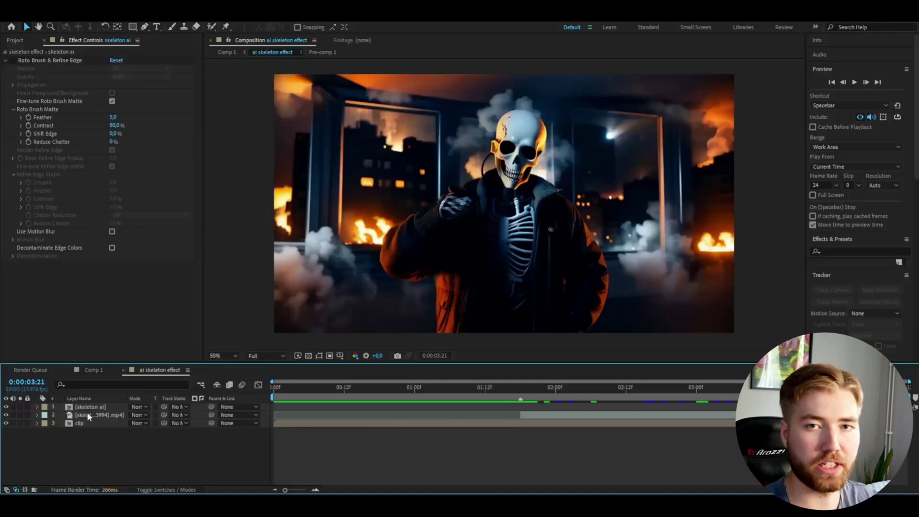
# Set the skeleton layer's blend mode to Exclusion and play back the result
pyautogui.click(131, 414)
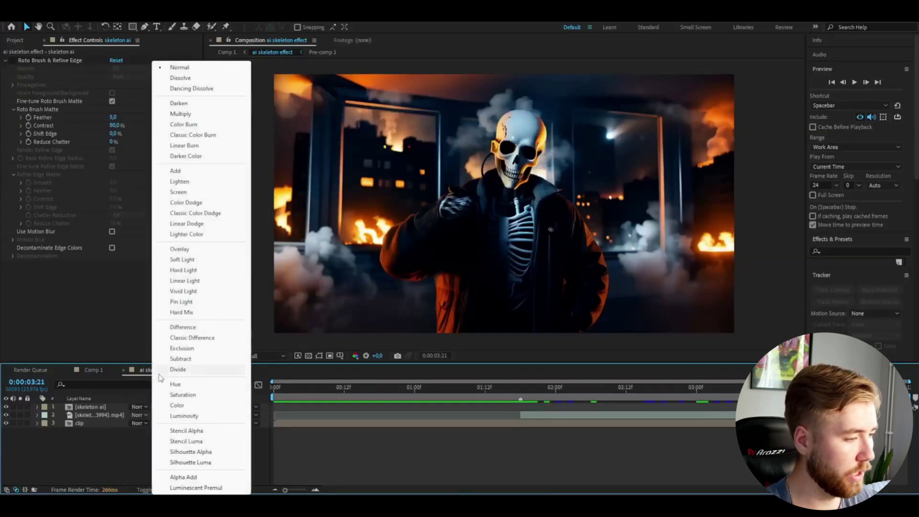
pyautogui.click(181, 348)
pyautogui.click(137, 414)
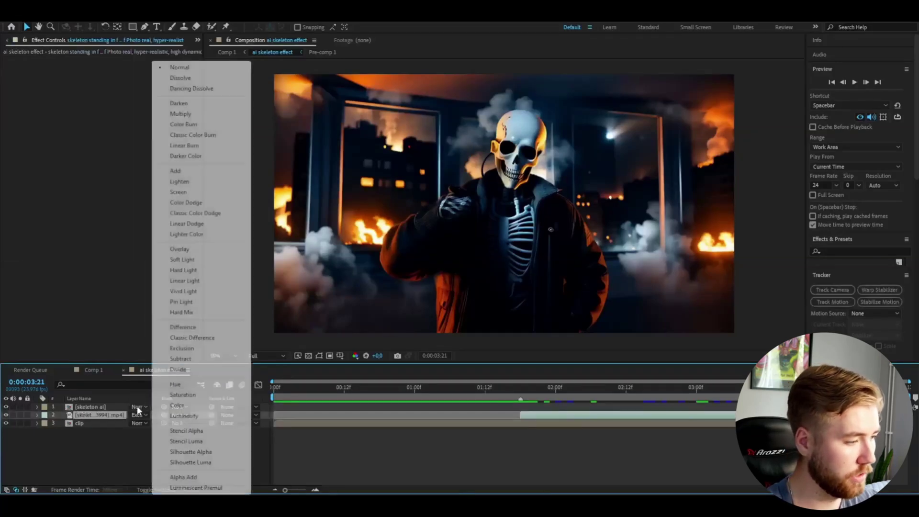
pyautogui.click(182, 348)
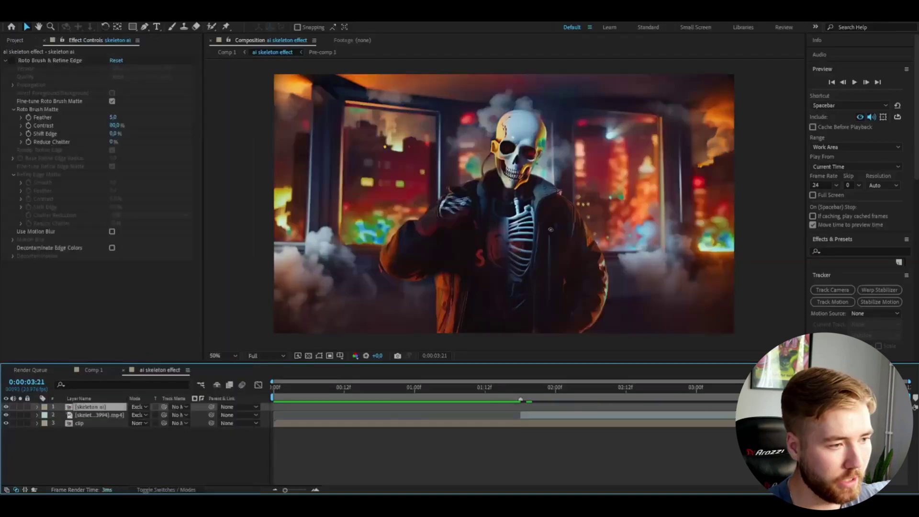
pyautogui.press('space')
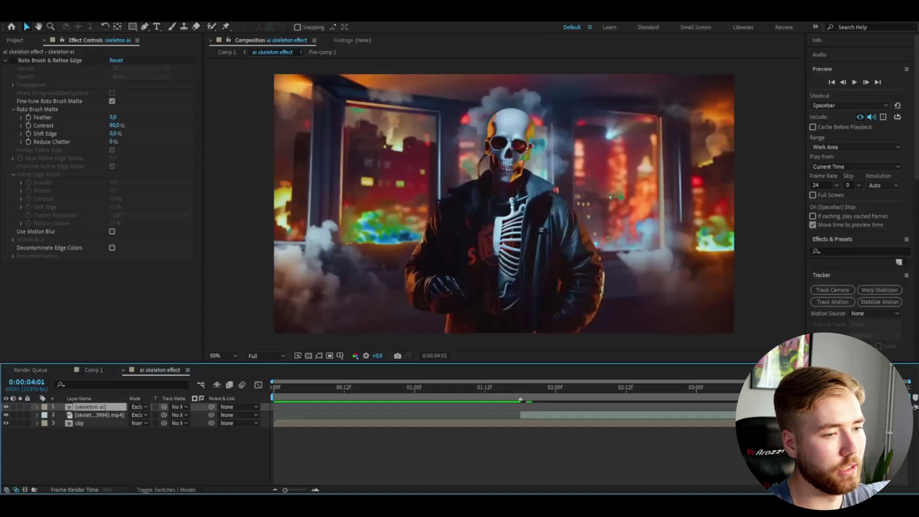
pyautogui.moveTo(545, 391); pyautogui.dragTo(685, 389)
# Compare the second skeleton layer in Normal versus Exclusion, keep Exclusion, and review playback
pyautogui.click(139, 406)
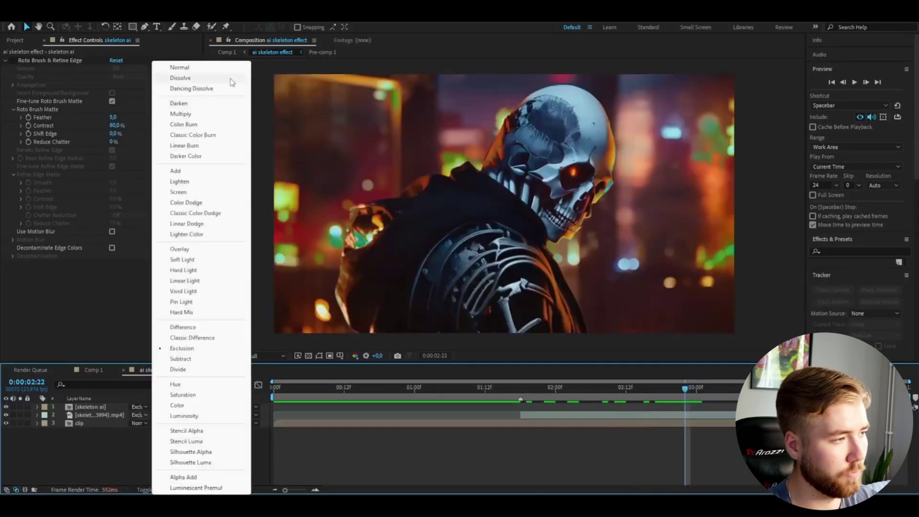
pyautogui.click(189, 68)
pyautogui.click(138, 407)
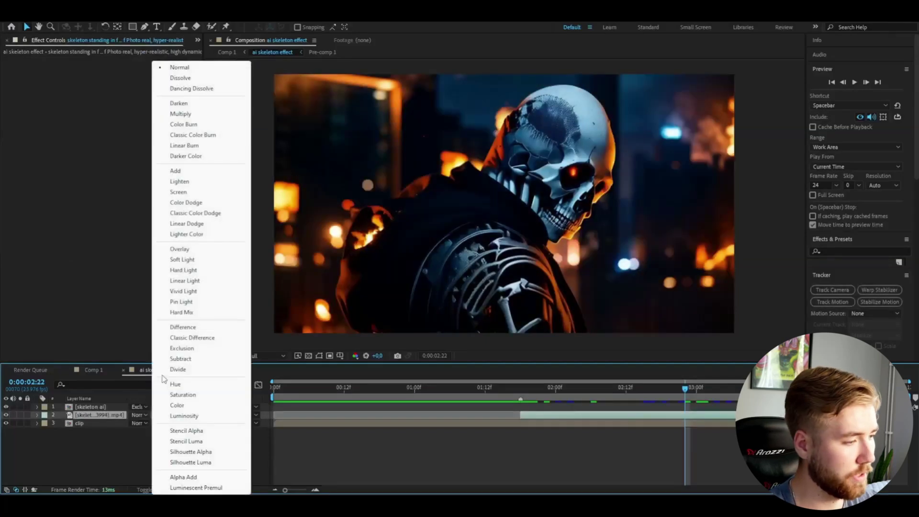
pyautogui.click(181, 348)
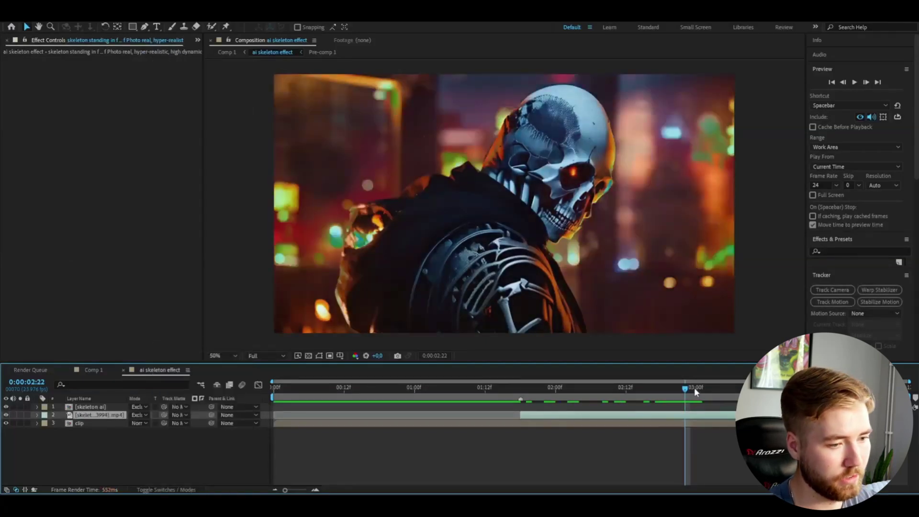
pyautogui.moveTo(693, 387); pyautogui.dragTo(732, 404)
pyautogui.press('space')
pyautogui.press('space')
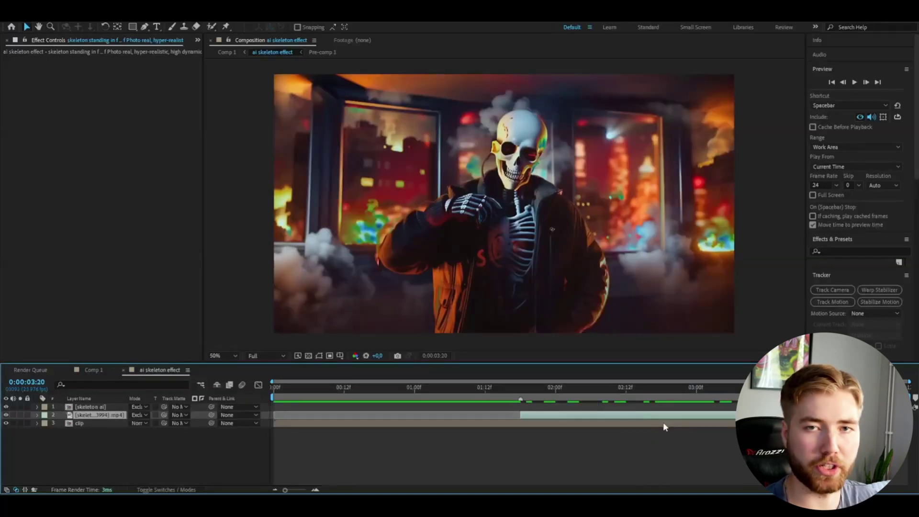
pyautogui.click(90, 407)
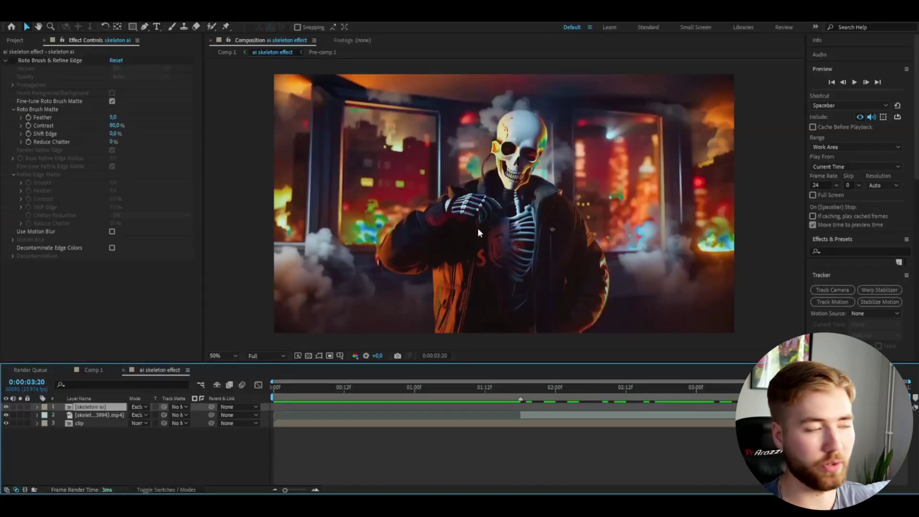
pyautogui.click(12, 62)
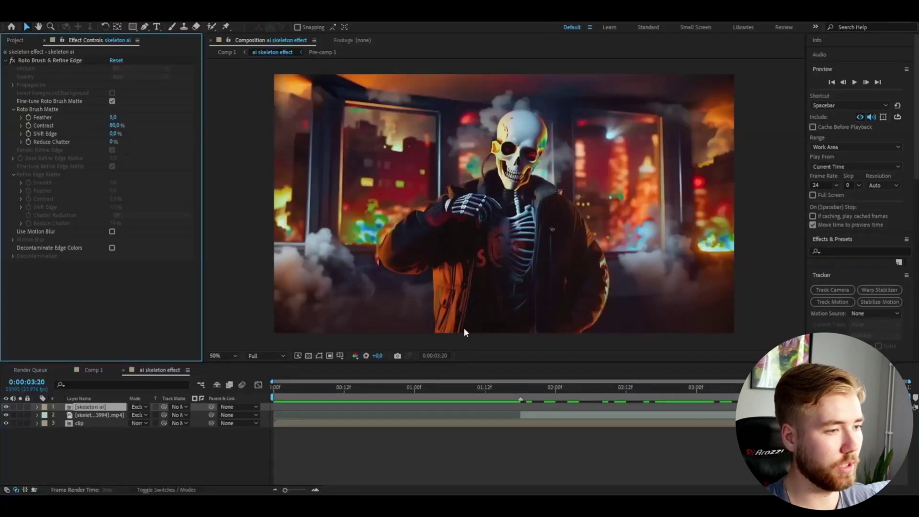
pyautogui.click(859, 386)
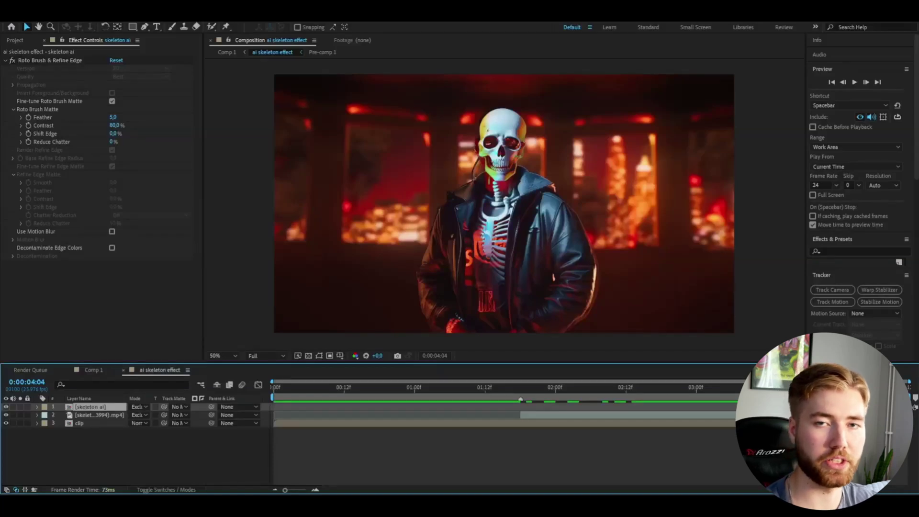
pyautogui.click(457, 452)
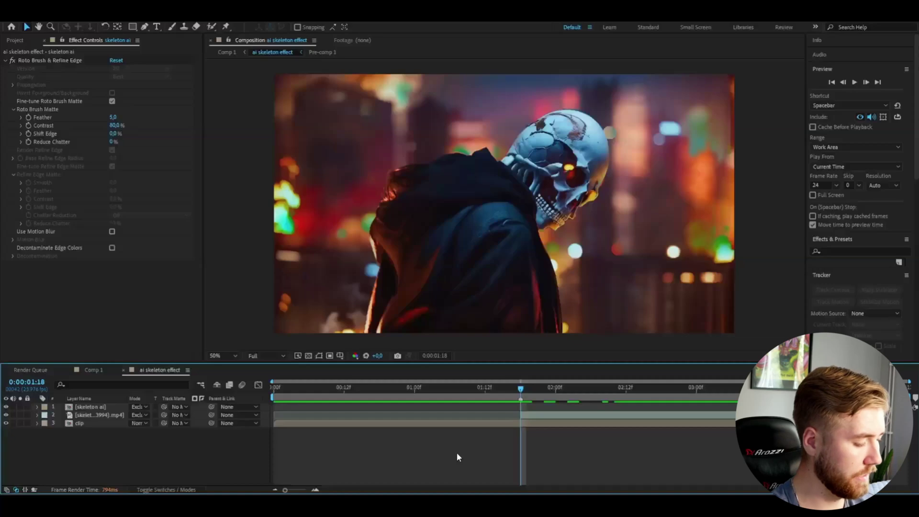
# Add a new adjustment layer with Ctrl+Alt+Y and return to the composition start
pyautogui.hotkey('ctrl', 'alt', 'y')
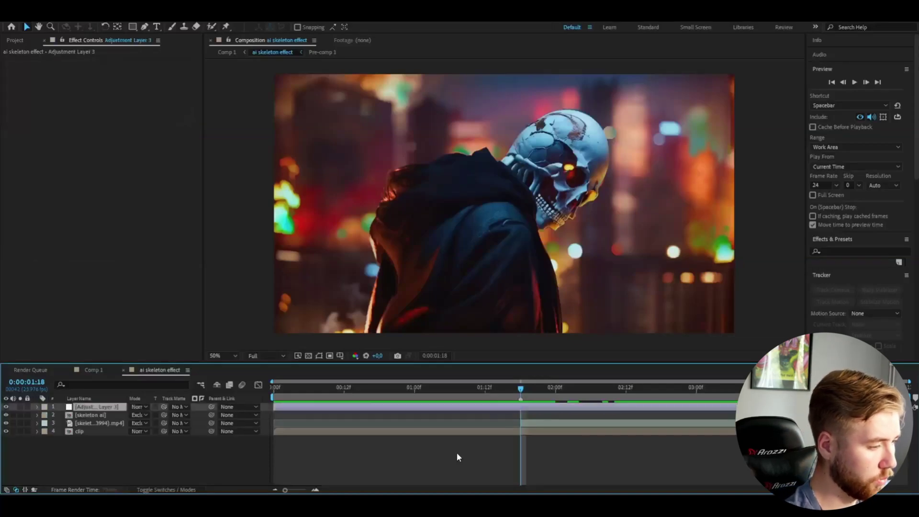
pyautogui.press('Home')
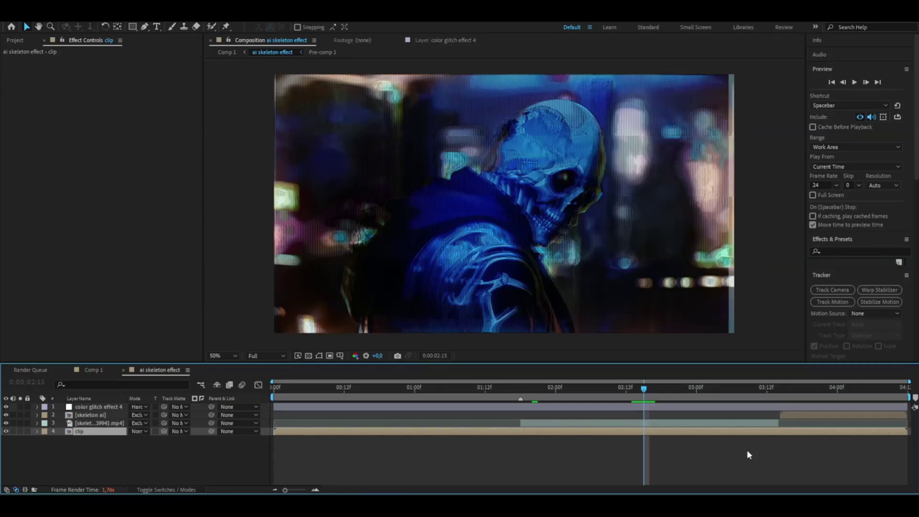
# Add an adjustment layer at the top of the stack and apply a Glow effect
pyautogui.hotkey('ctrl', 'alt', 'y')
pyautogui.moveTo(100, 433); pyautogui.dragTo(102, 408)
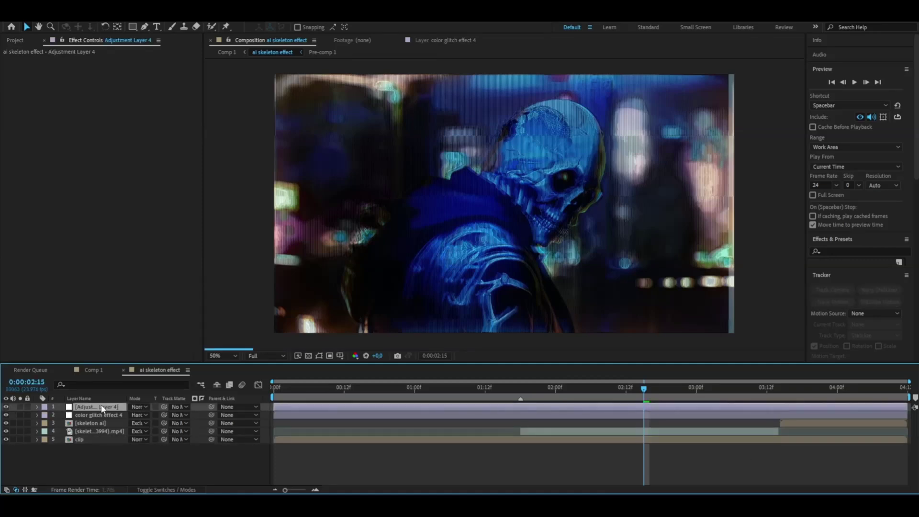
pyautogui.hotkey('ctrl', 'alt', 'shift', 'e')
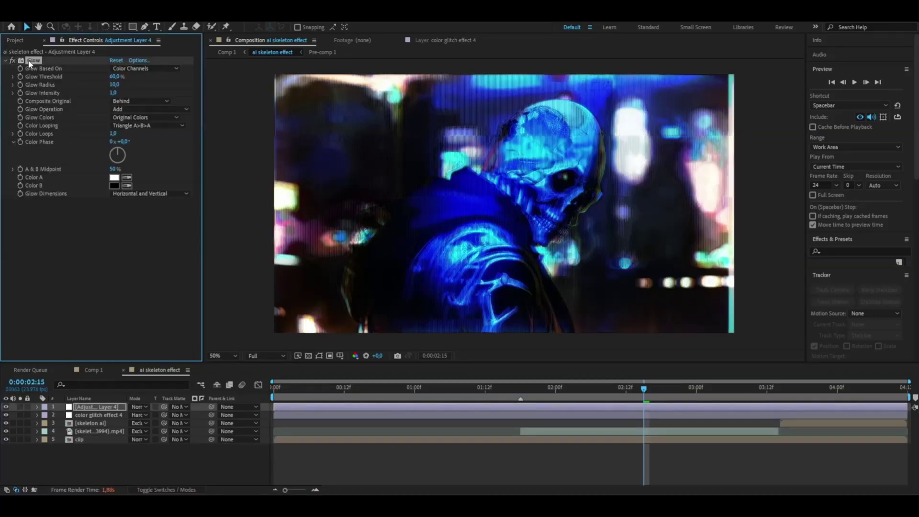
# Duplicate the Glow as Glow 2 with threshold 40, radius 250 and intensity 0,8
pyautogui.hotkey('ctrl', 'd')
pyautogui.click(115, 217)
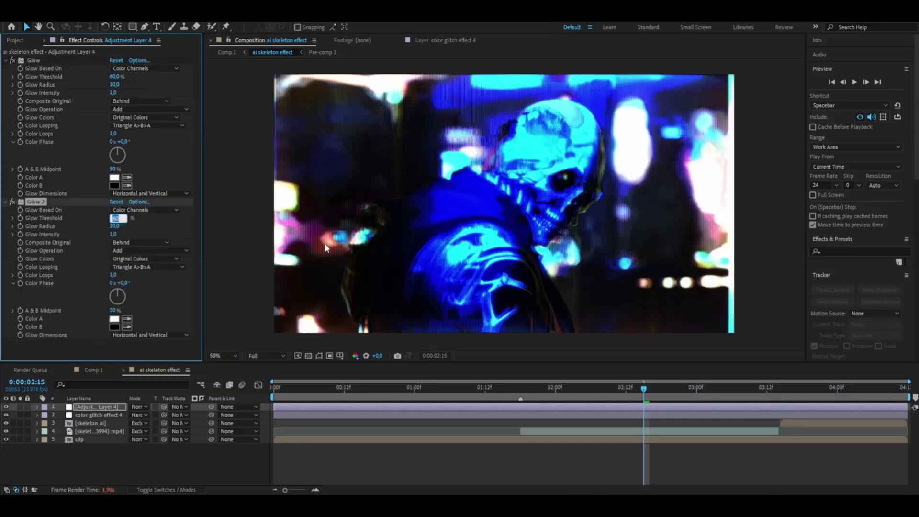
pyautogui.write('40')
pyautogui.press('Return')
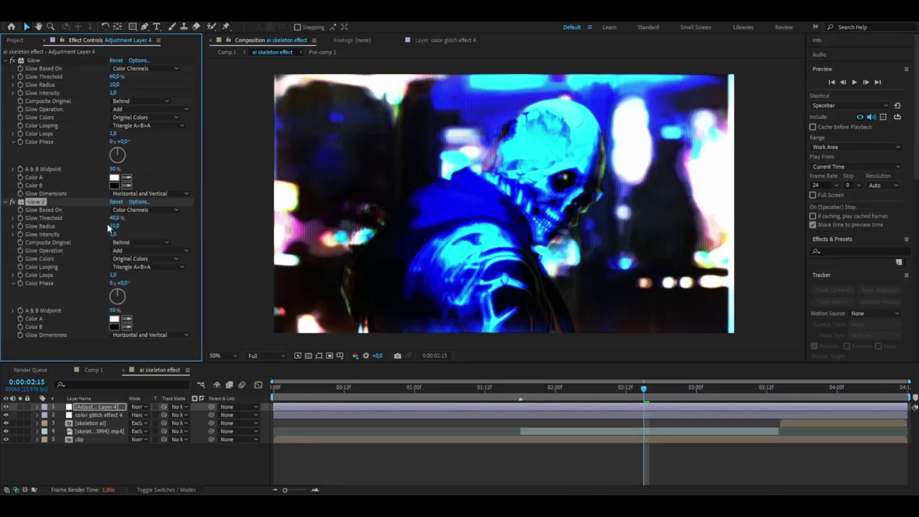
pyautogui.write('250')
pyautogui.press('Return')
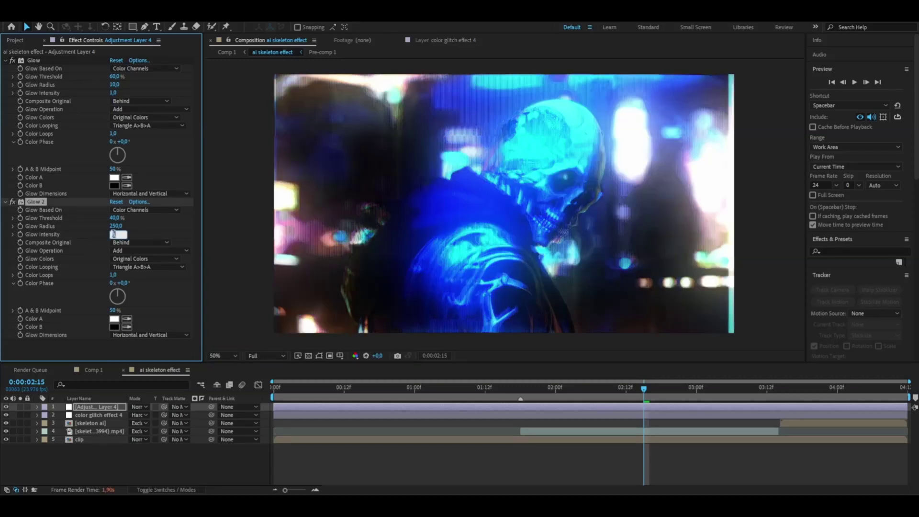
pyautogui.click(114, 234)
pyautogui.write('0,8')
pyautogui.press('Return')
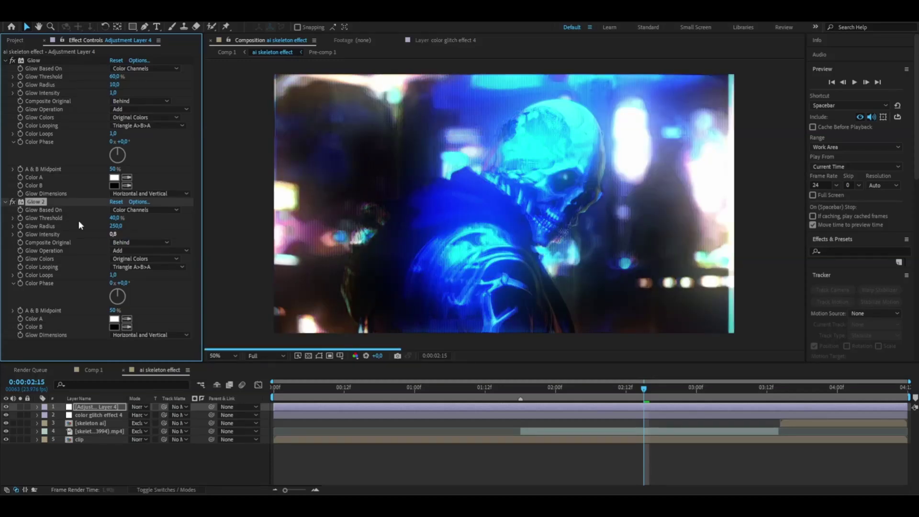
# Duplicate it as Glow 3 with threshold 20, radius 500 and intensity 0,5
pyautogui.hotkey('ctrl', 'd')
pyautogui.click(117, 240)
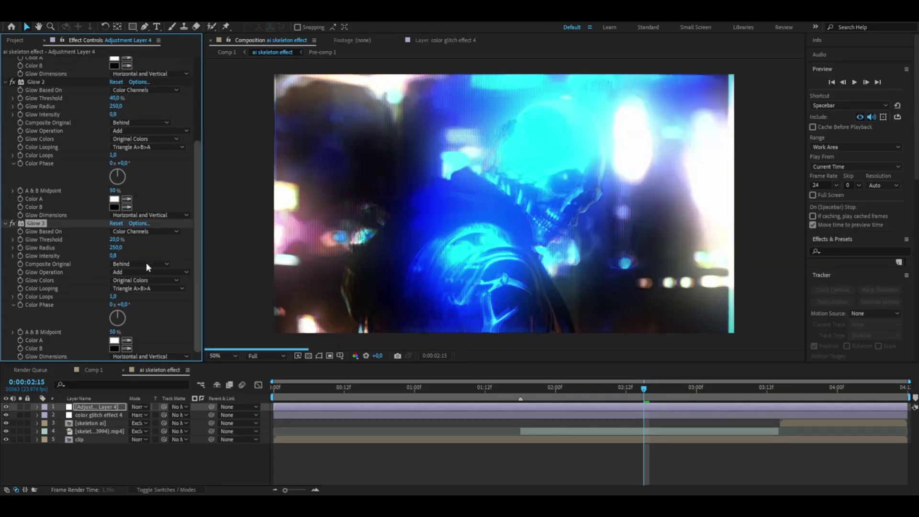
pyautogui.write('20')
pyautogui.press('Tab')
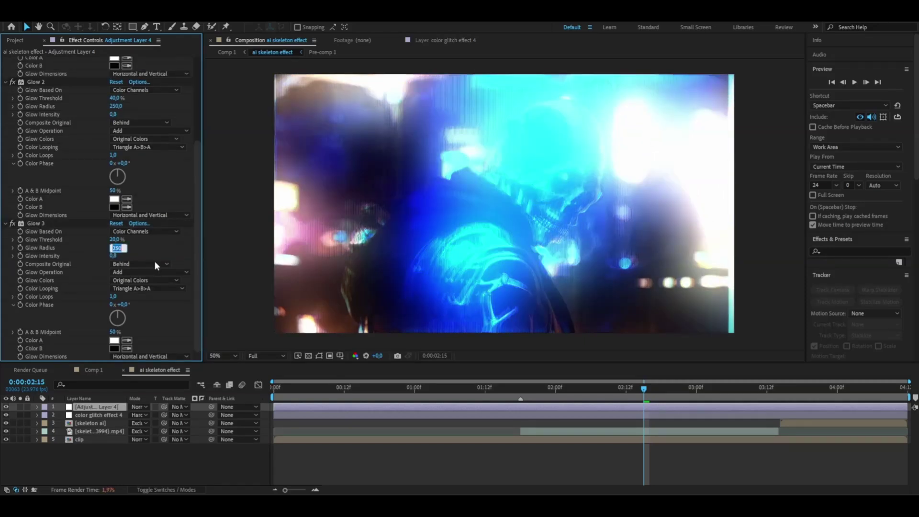
pyautogui.write('500')
pyautogui.press('Return')
pyautogui.press('Tab')
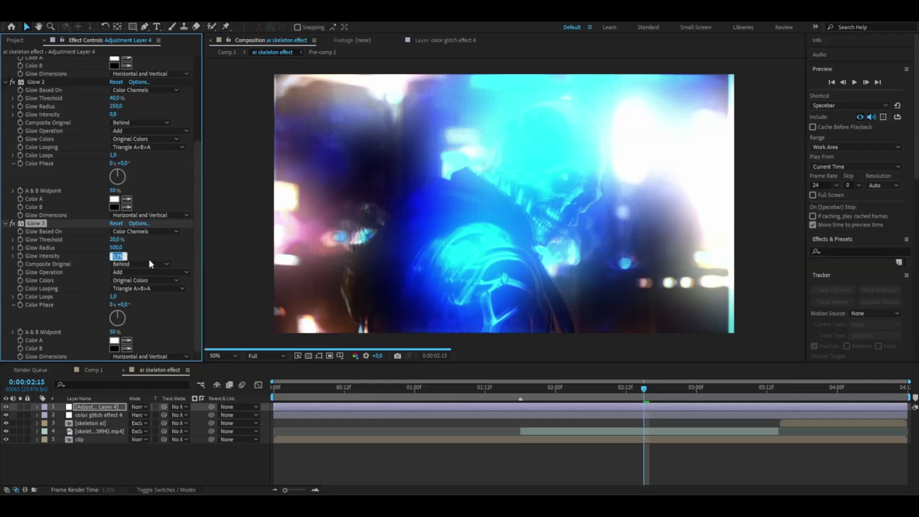
pyautogui.write('0,5')
pyautogui.press('Return')
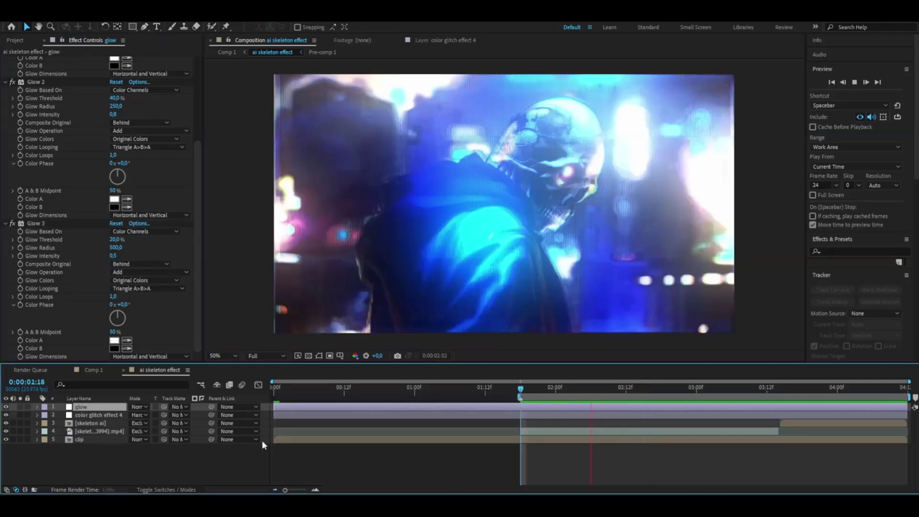